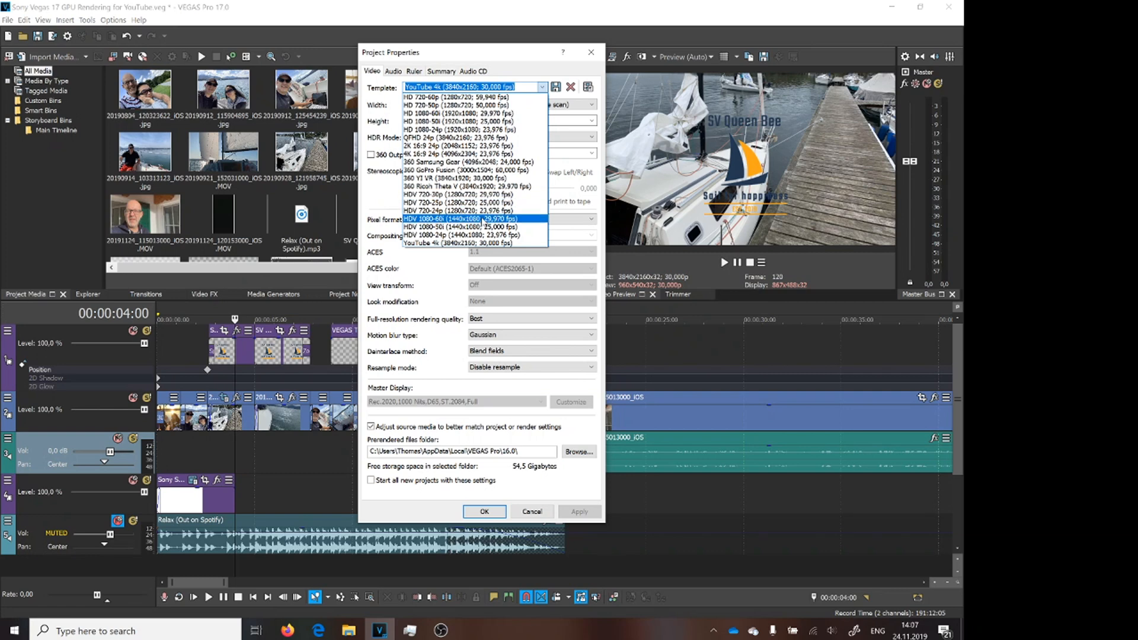
# Check the project's video, audio, ruler and summary properties, and make these settings the default for all new projects.
pyautogui.click(370, 198)
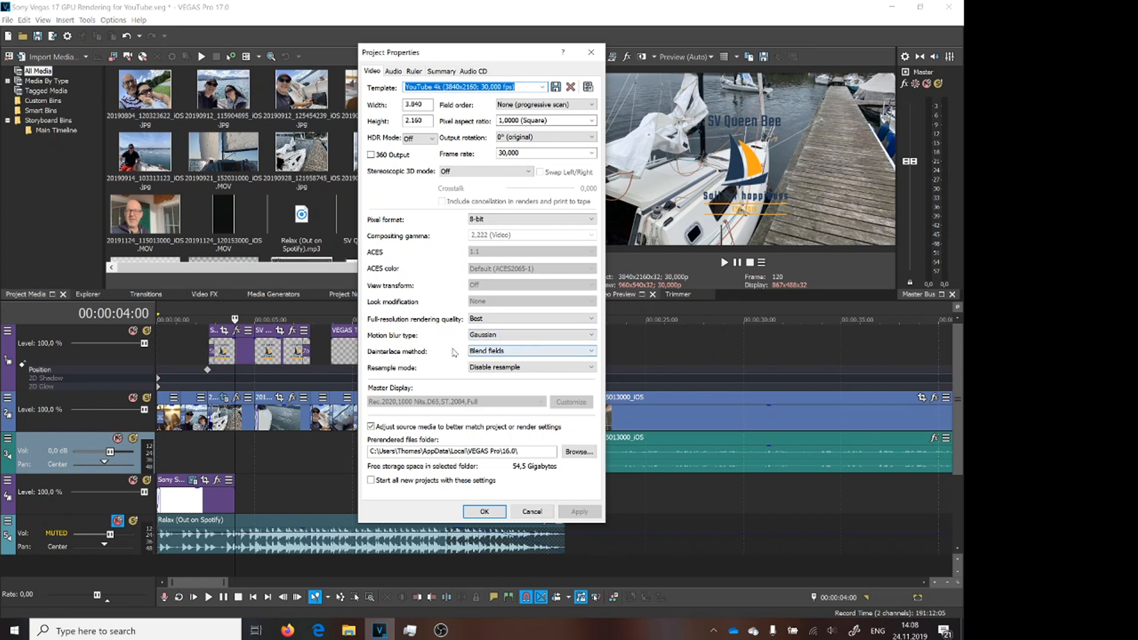
pyautogui.click(393, 71)
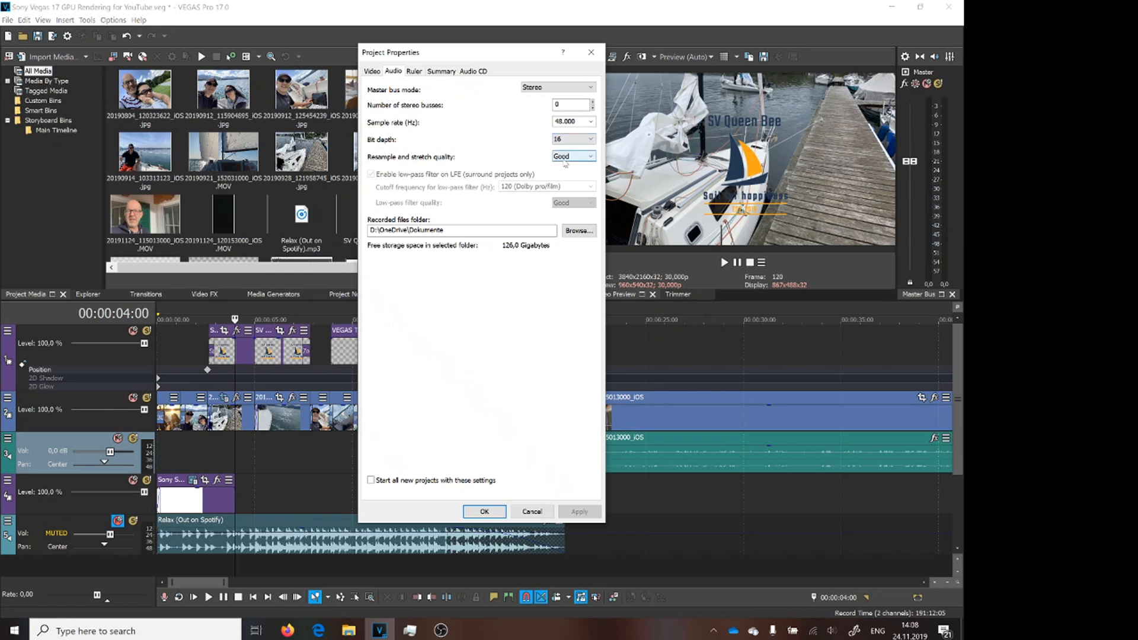
pyautogui.click(414, 71)
pyautogui.click(439, 72)
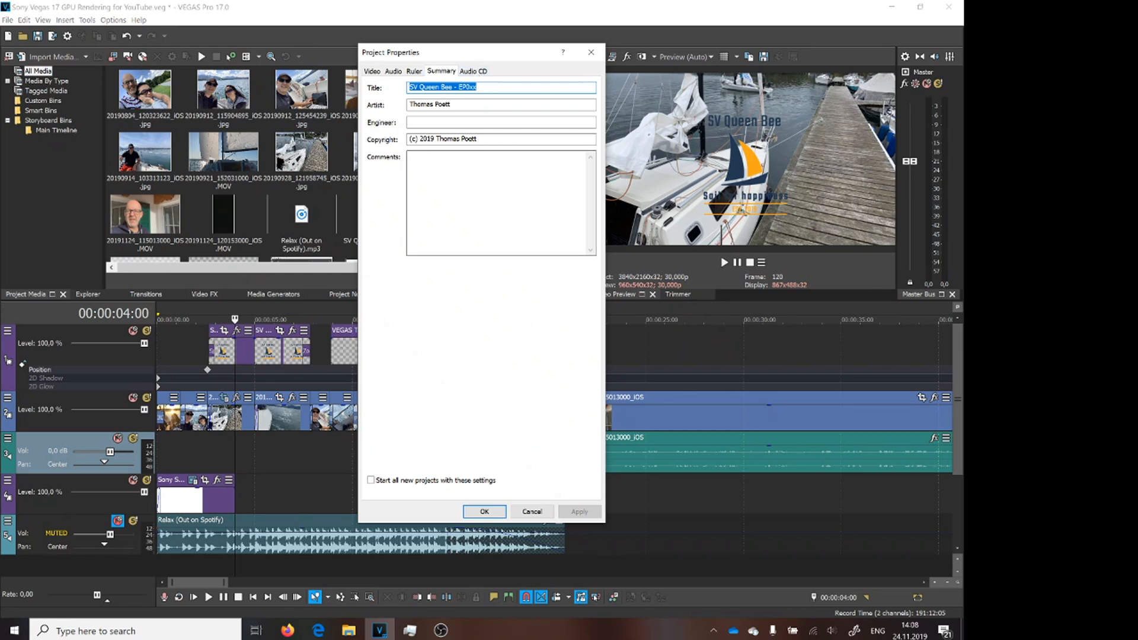
pyautogui.click(372, 71)
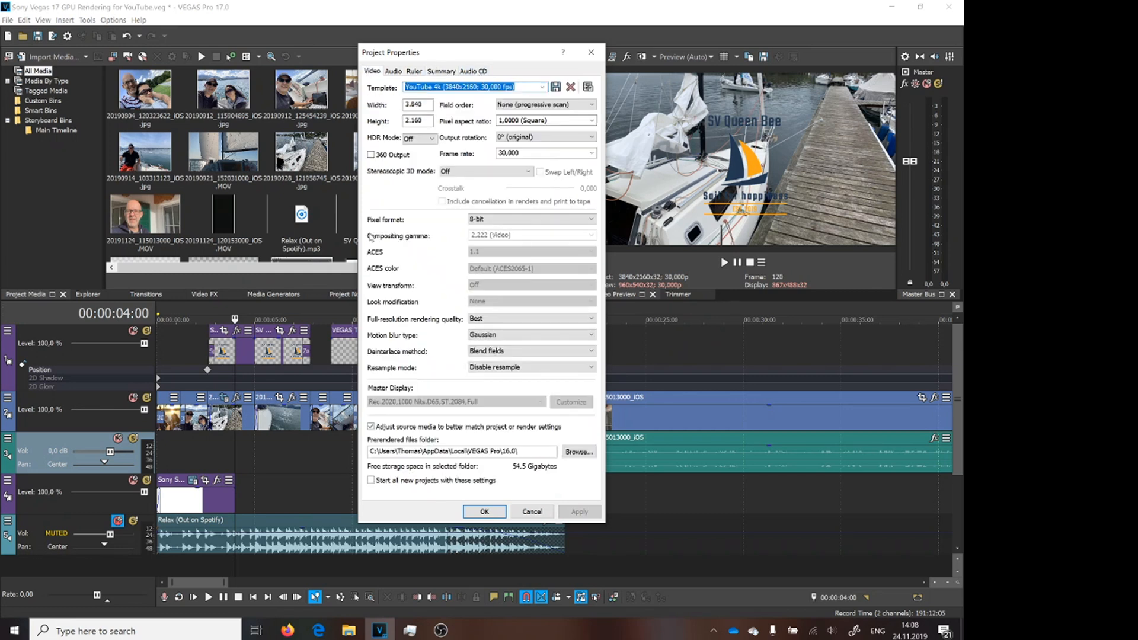
pyautogui.click(371, 480)
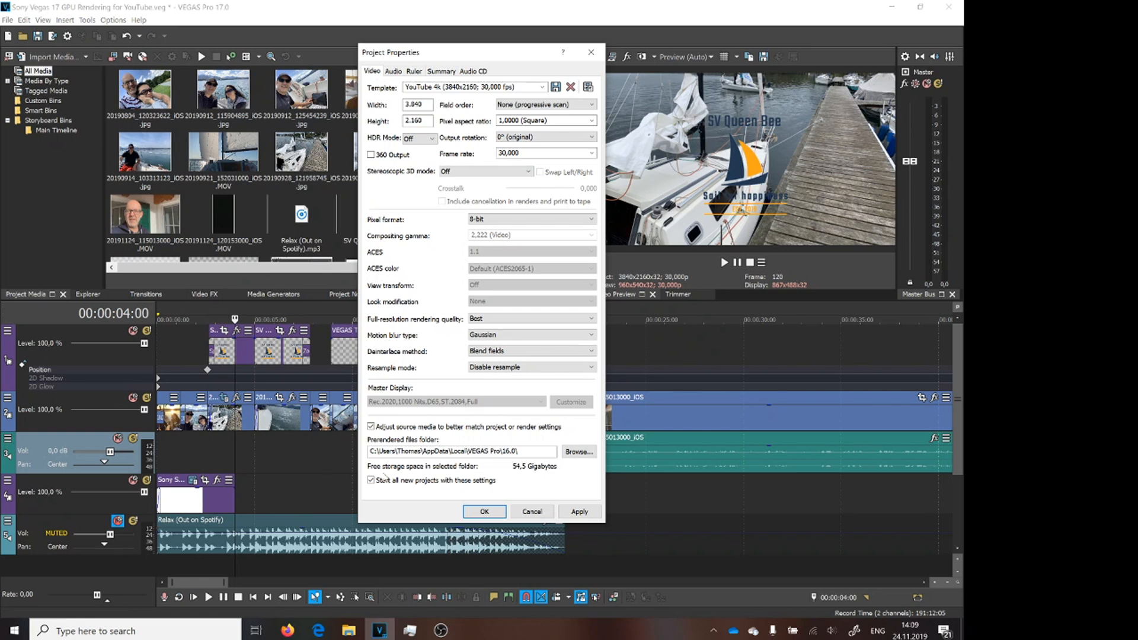
pyautogui.click(484, 511)
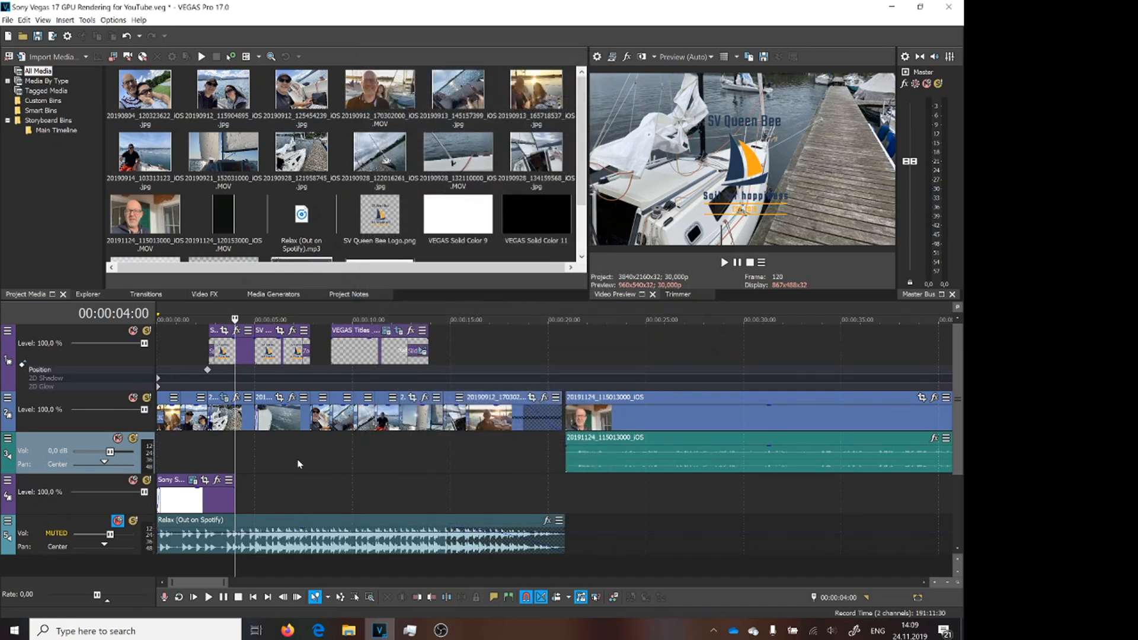
# Play a few seconds of the timeline from 00:00:04:00 as a preview and stop playback.
pyautogui.press('space')
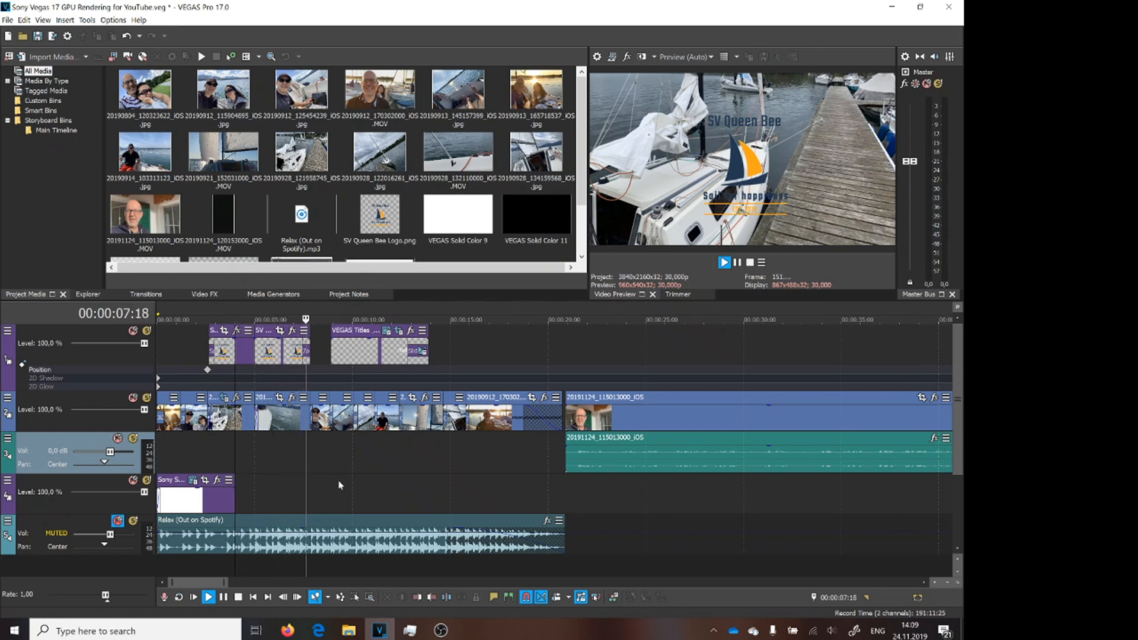
pyautogui.press('space')
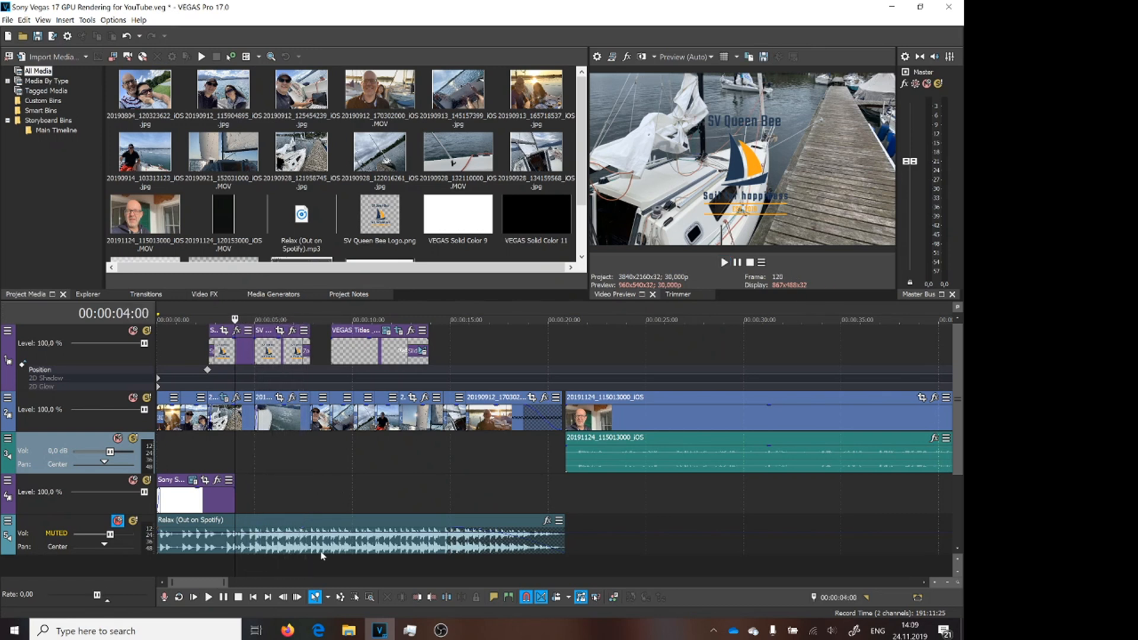
# Open the Render As dialog and bring up the first templates of the MAGIX AVC/AAC MP4 format.
pyautogui.click(8, 20)
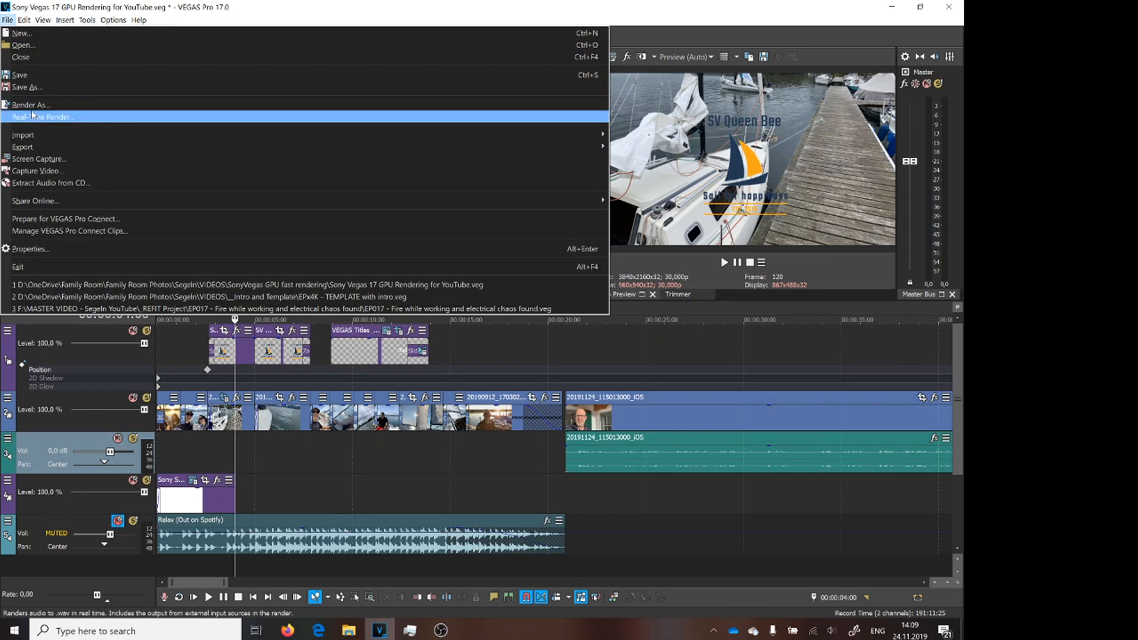
pyautogui.click(44, 5)
pyautogui.click(53, 36)
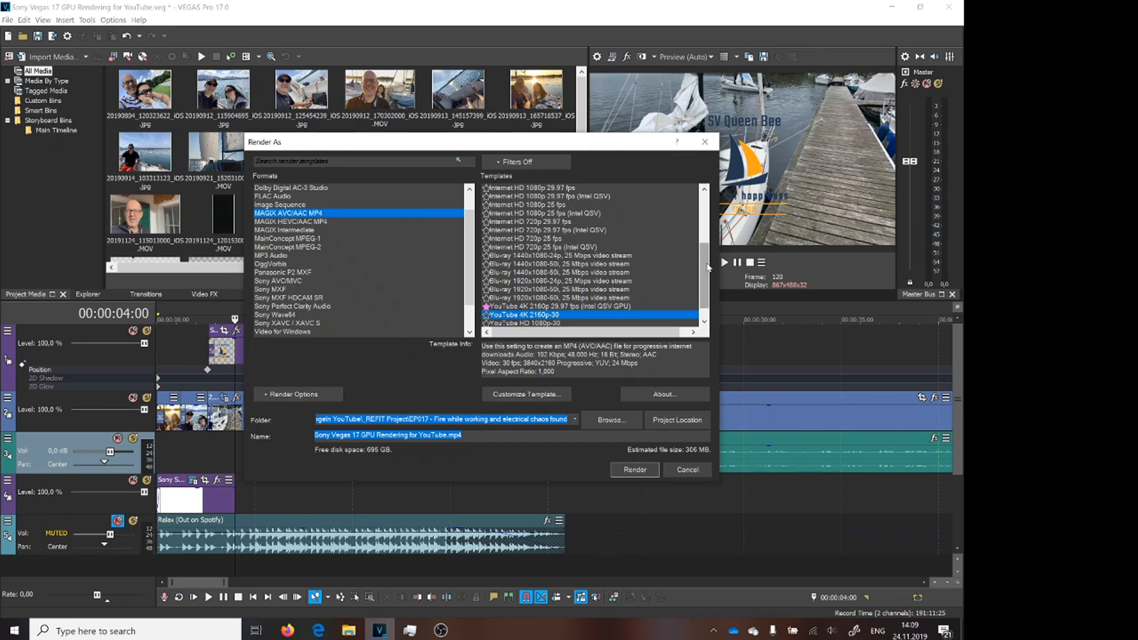
pyautogui.moveTo(703, 259); pyautogui.dragTo(701, 217)
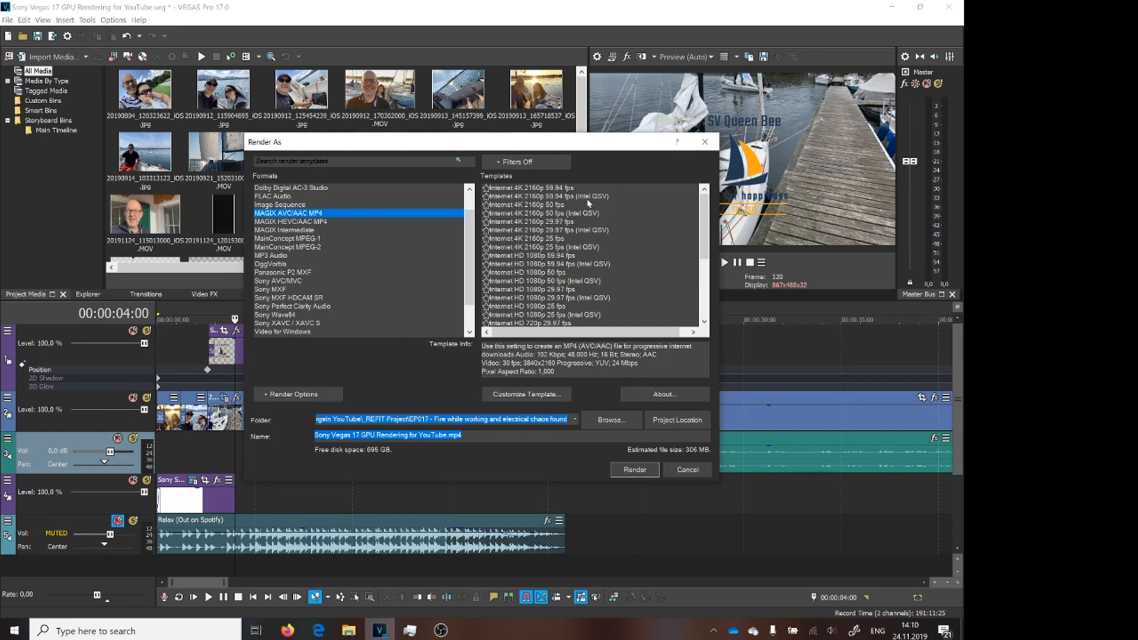
# Inspect the custom settings of the Internet 4K 2160p 59.94 fps (Intel QSV) template and leave them without changes.
pyautogui.click(612, 196)
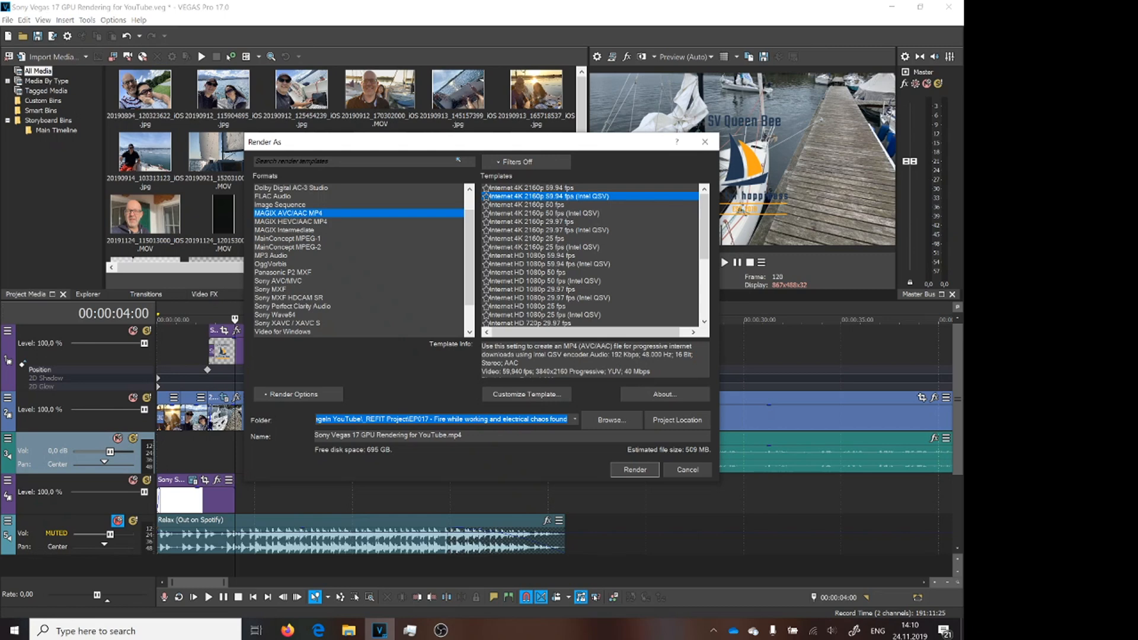
pyautogui.click(542, 395)
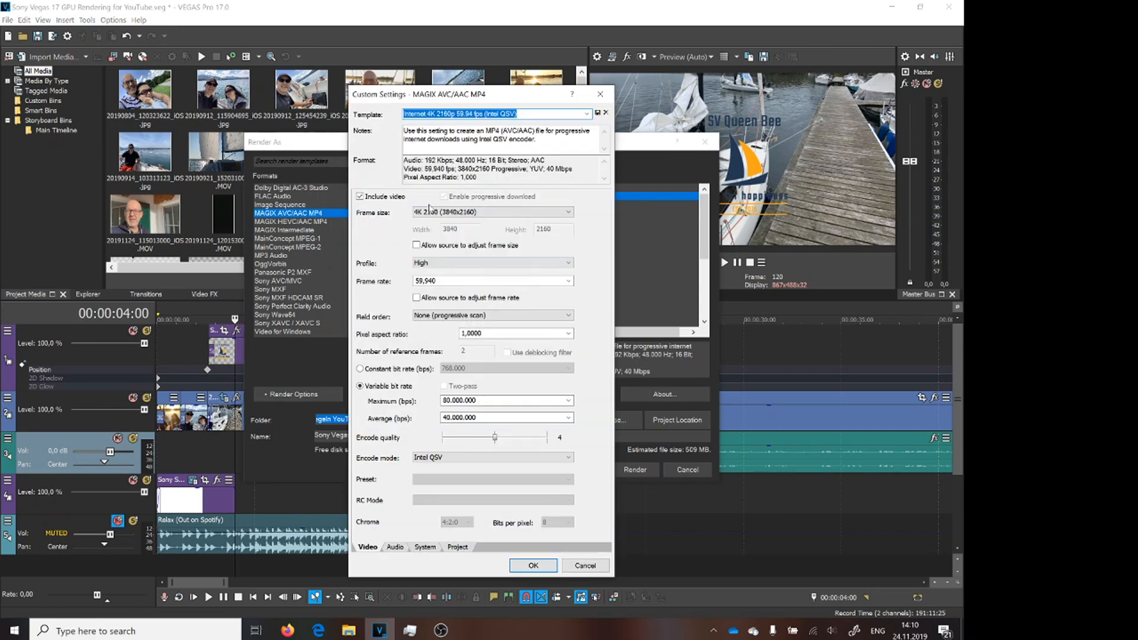
pyautogui.click(585, 567)
# Select the YouTube 4K 2160p 29.97 fps (Intel QSV GPU) template and examine its custom frame size and encode mode options.
pyautogui.scroll(-3, 556, 286)
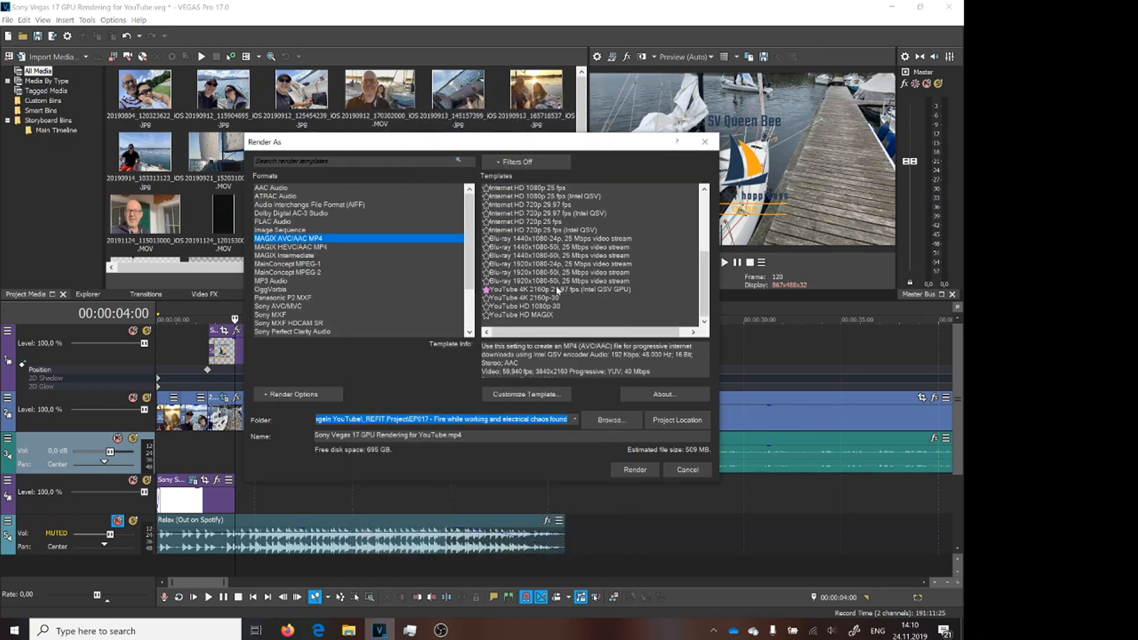
pyautogui.click(524, 291)
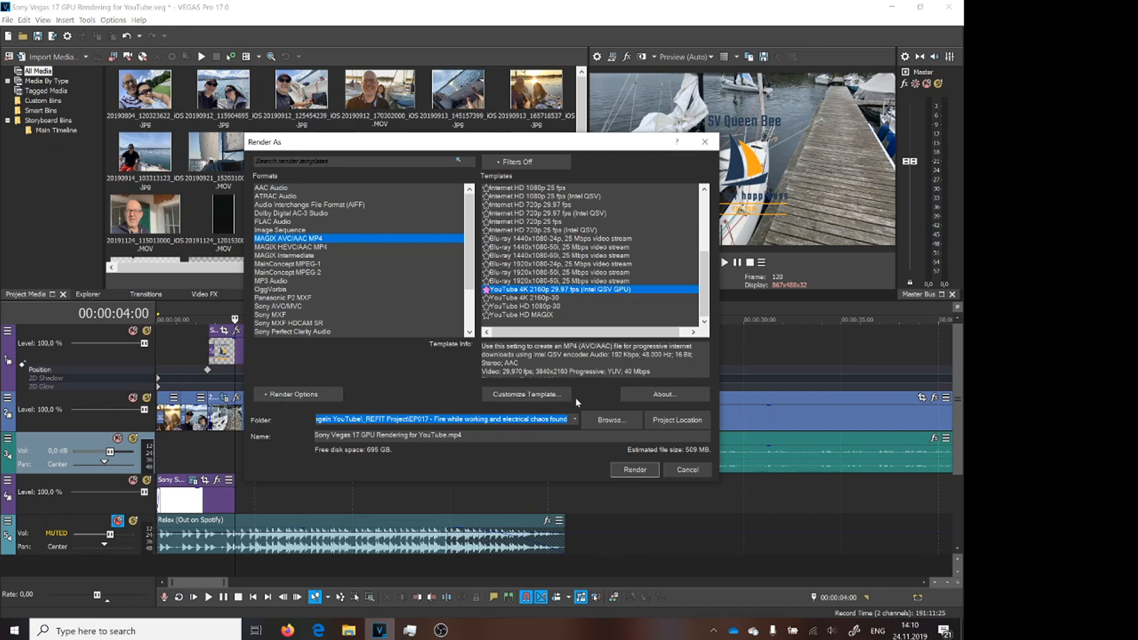
pyautogui.click(557, 395)
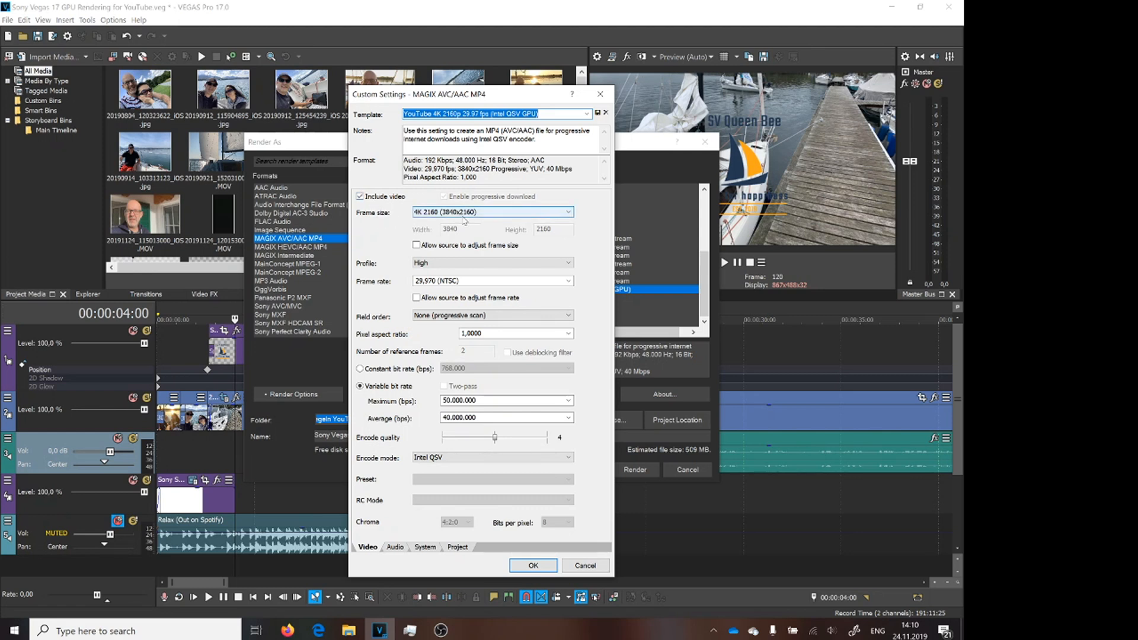
pyautogui.click(570, 212)
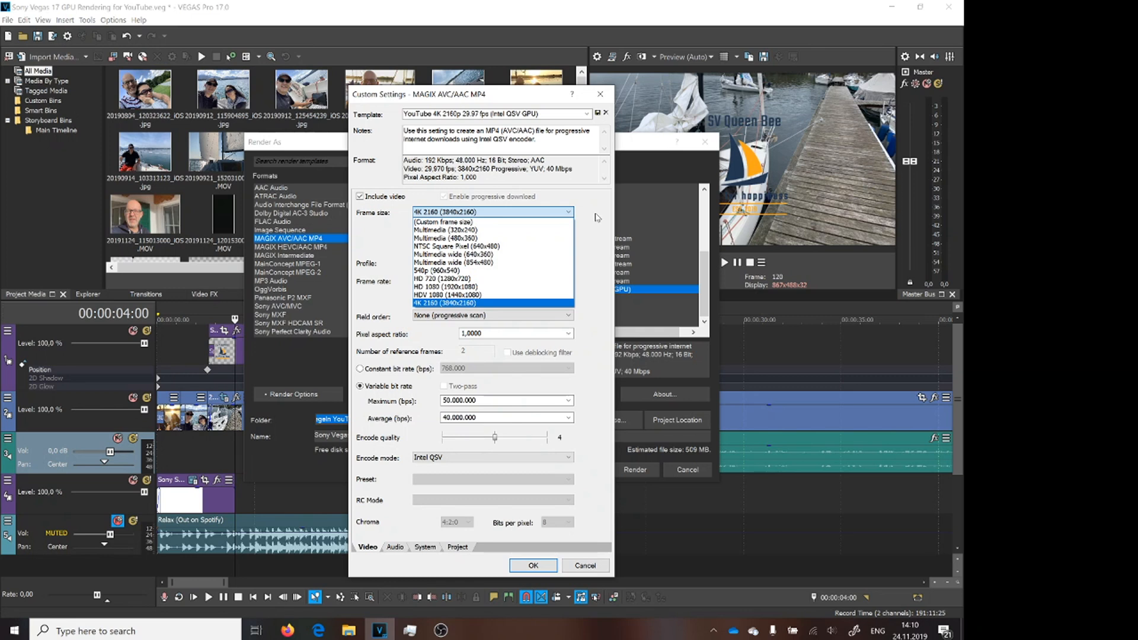
pyautogui.click(596, 217)
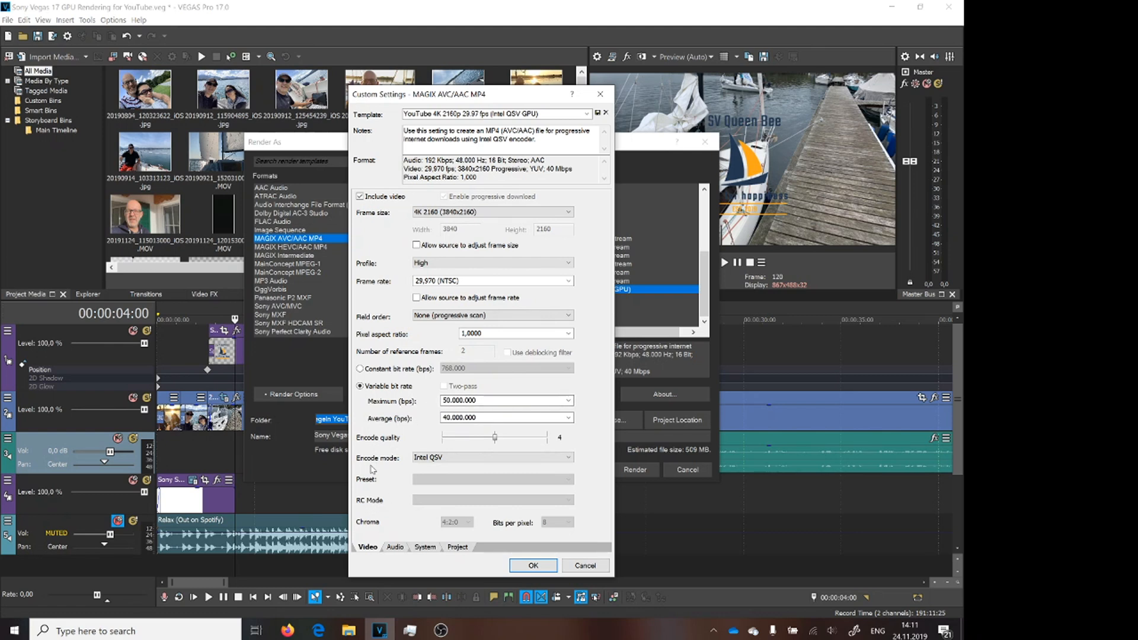
pyautogui.click(570, 457)
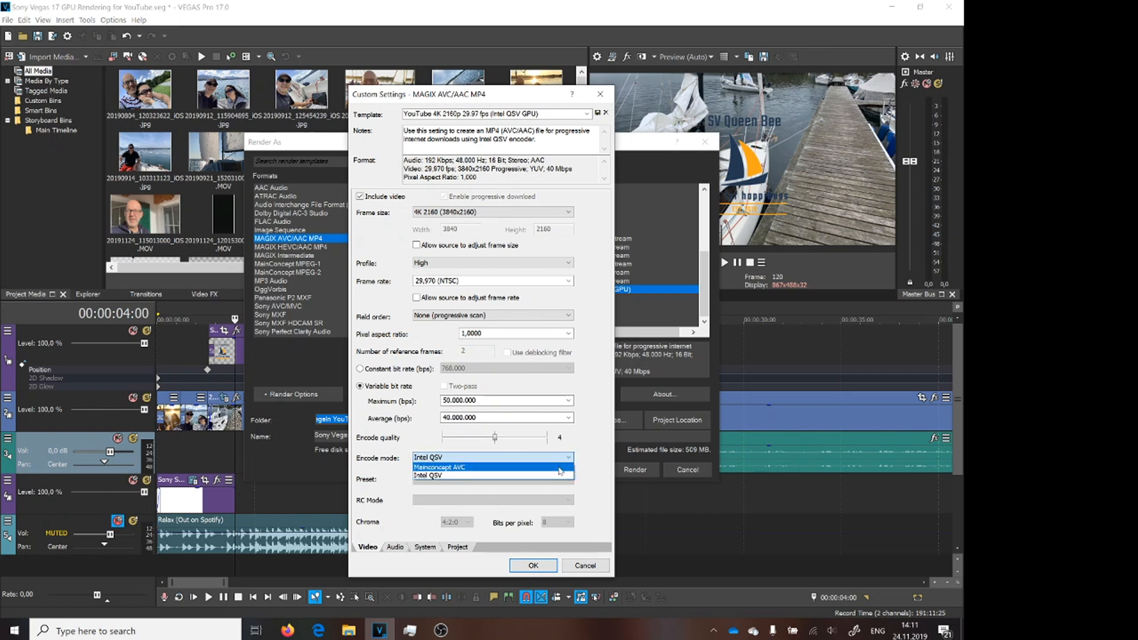
pyautogui.click(604, 465)
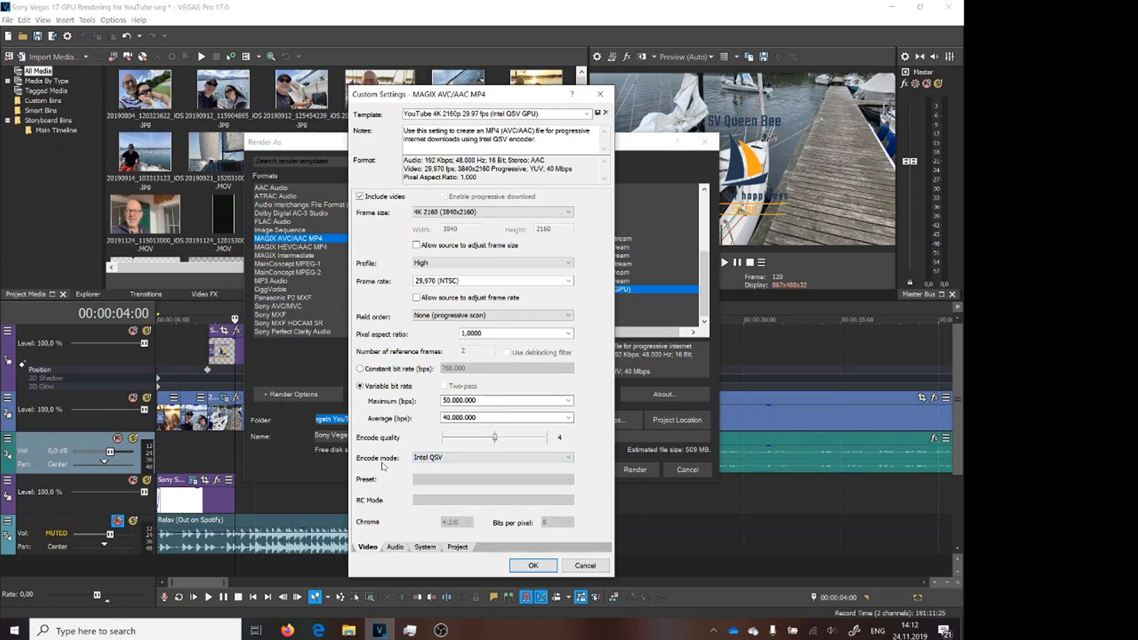
# Review the template's audio and system settings, set its video rendering quality to Best, and accept the custom settings.
pyautogui.click(394, 547)
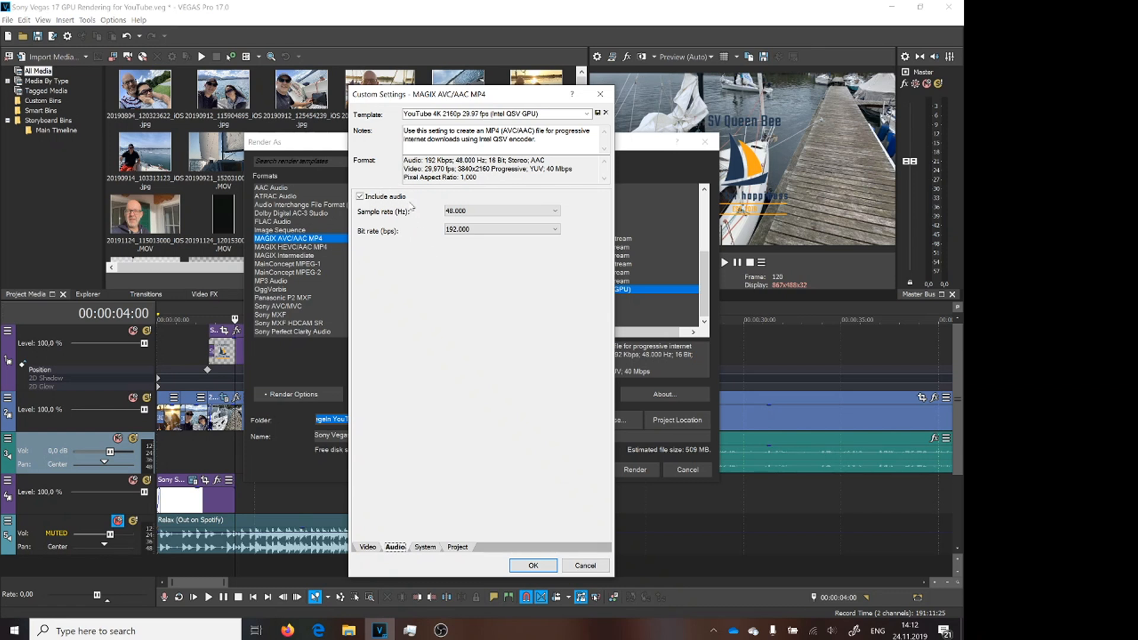
pyautogui.click(431, 547)
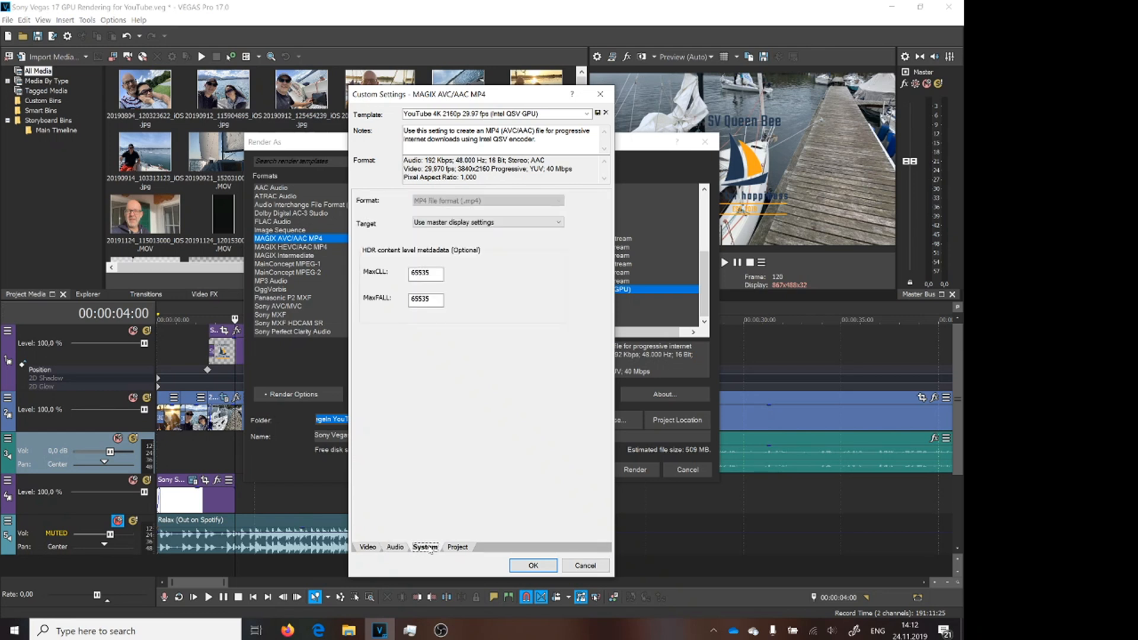
pyautogui.click(455, 548)
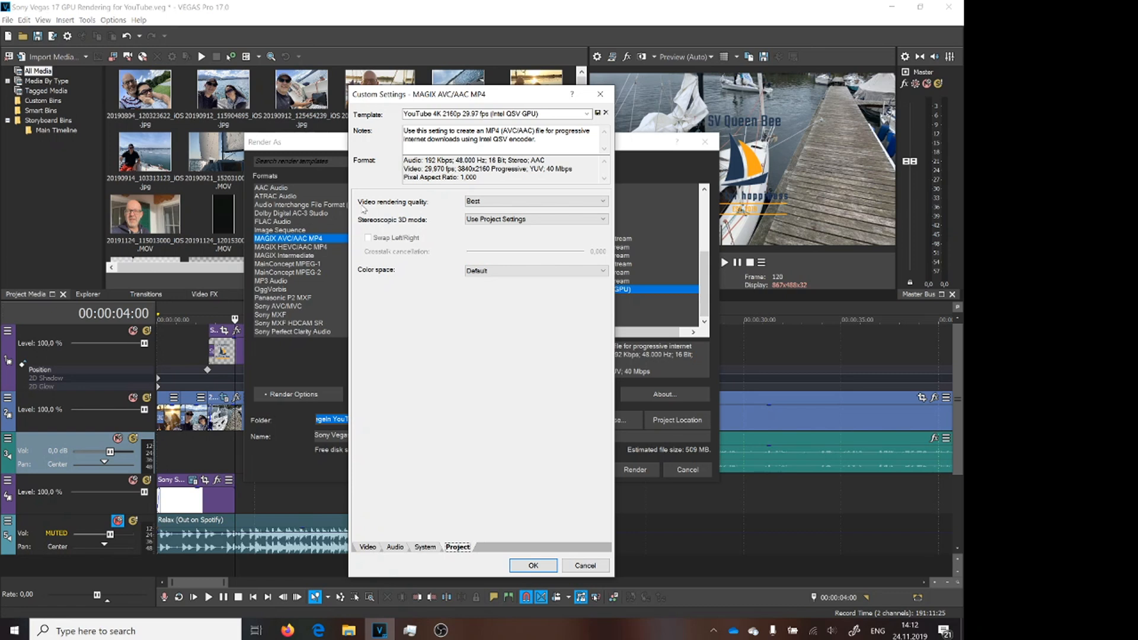
pyautogui.click(481, 203)
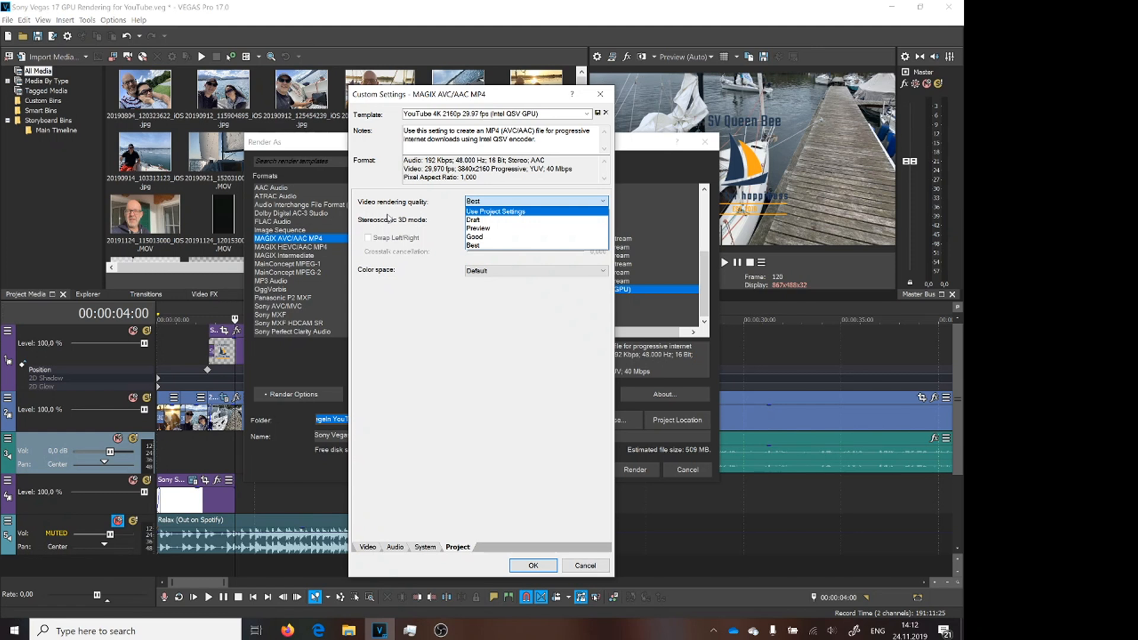
pyautogui.click(477, 244)
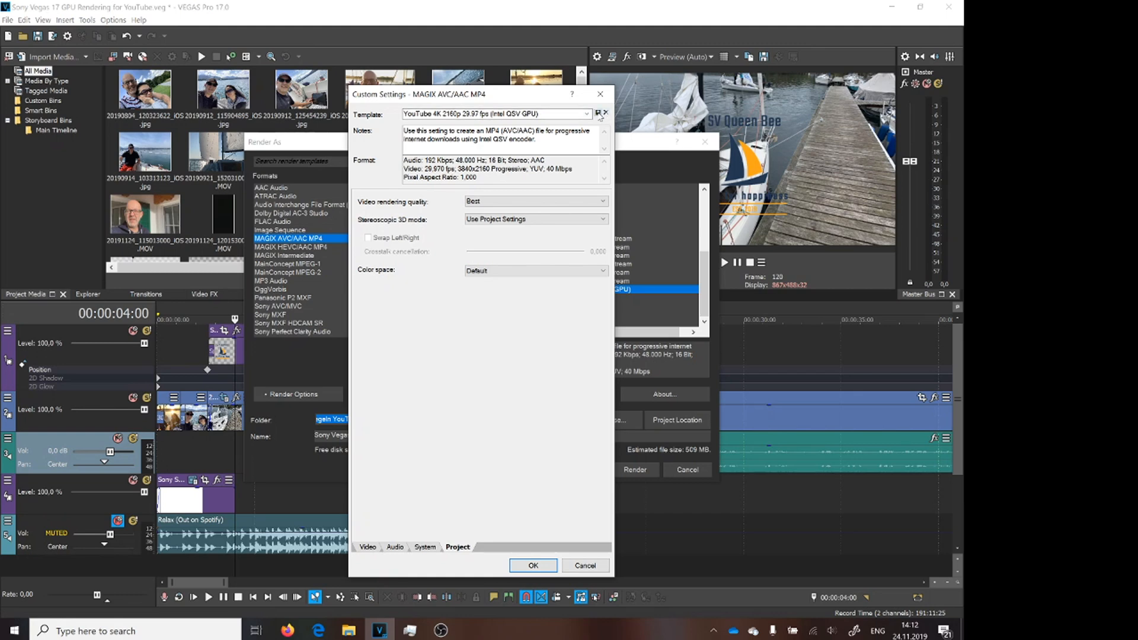
pyautogui.click(529, 566)
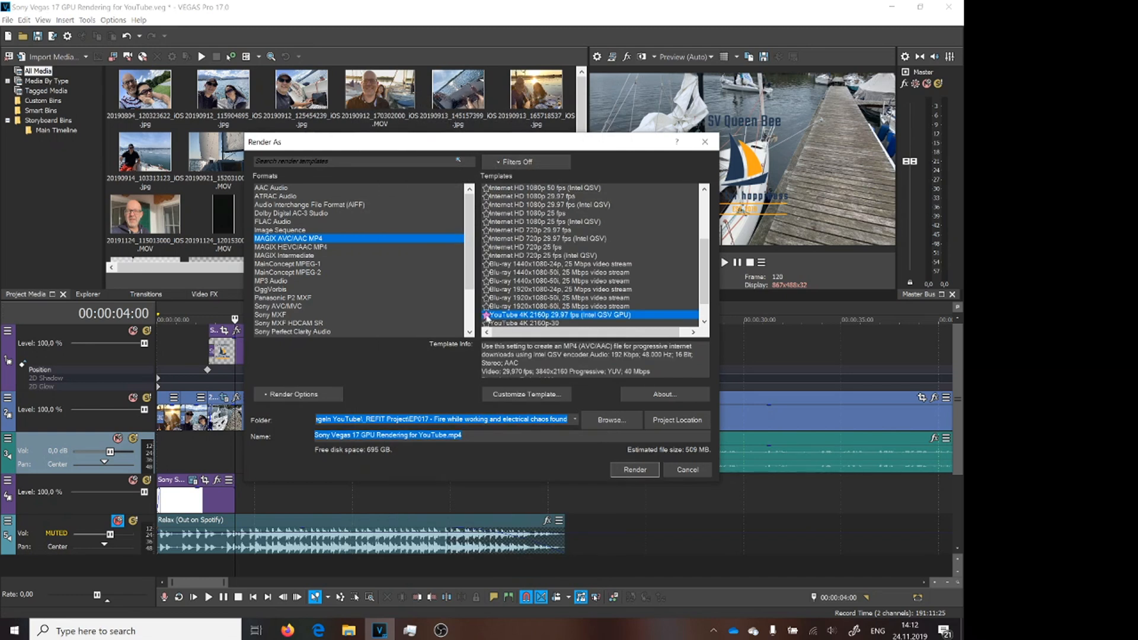
# Filter the render templates to show favorites only.
pyautogui.click(508, 165)
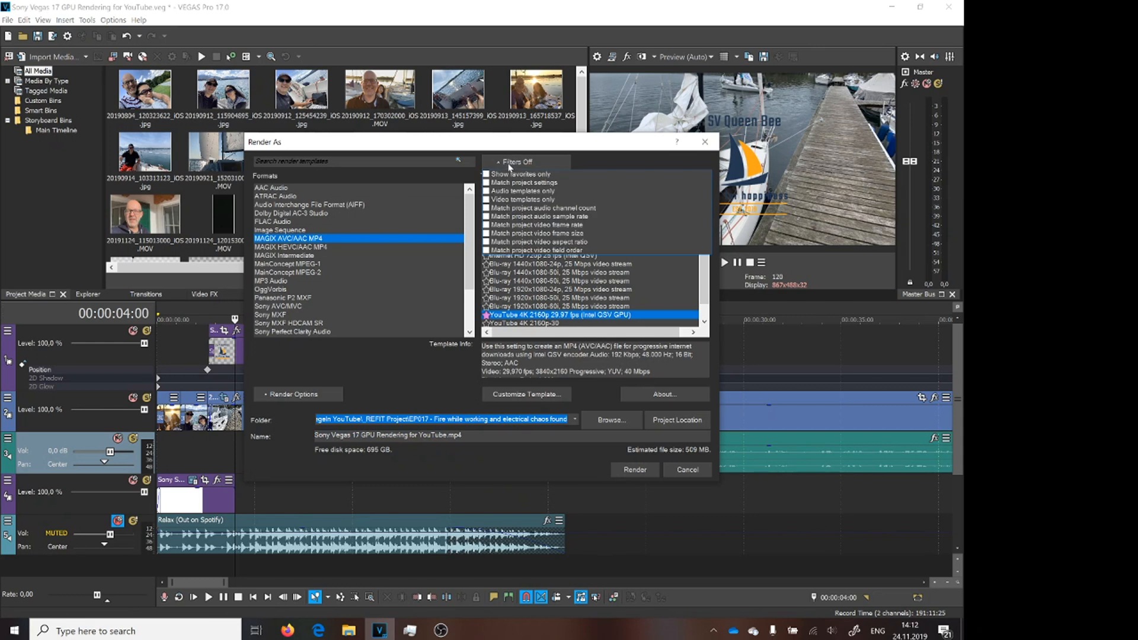
pyautogui.click(513, 175)
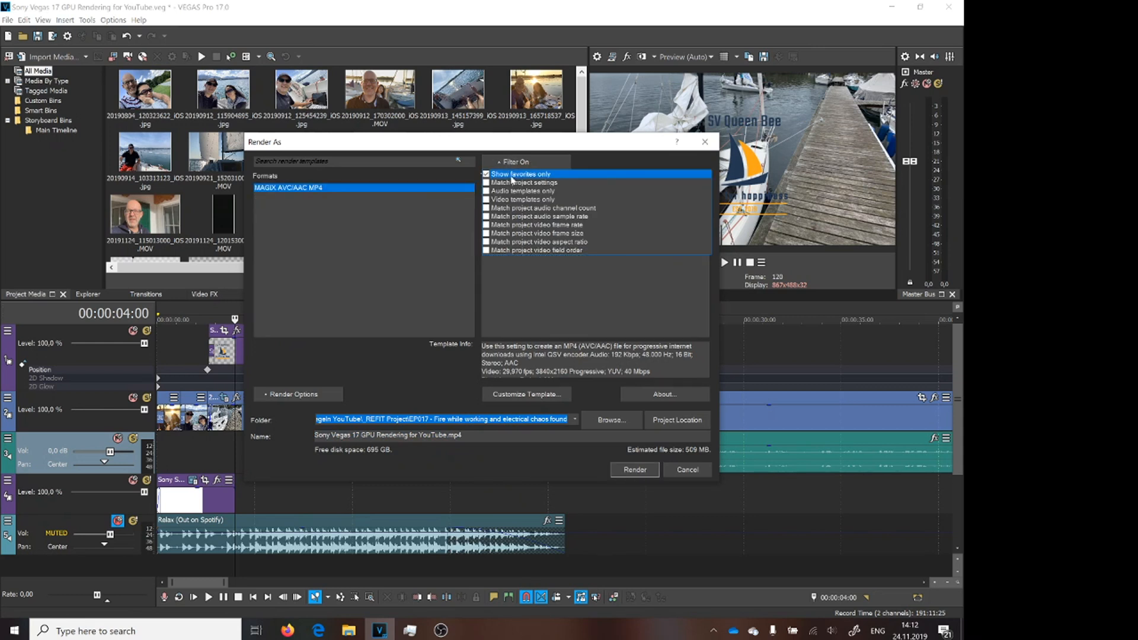
pyautogui.click(417, 237)
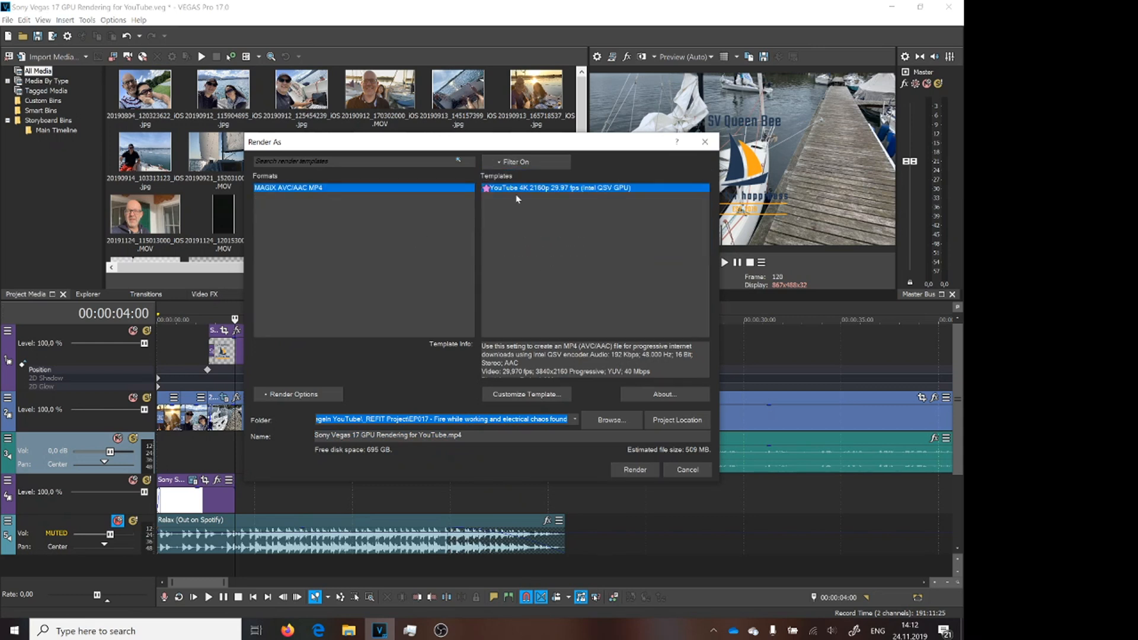